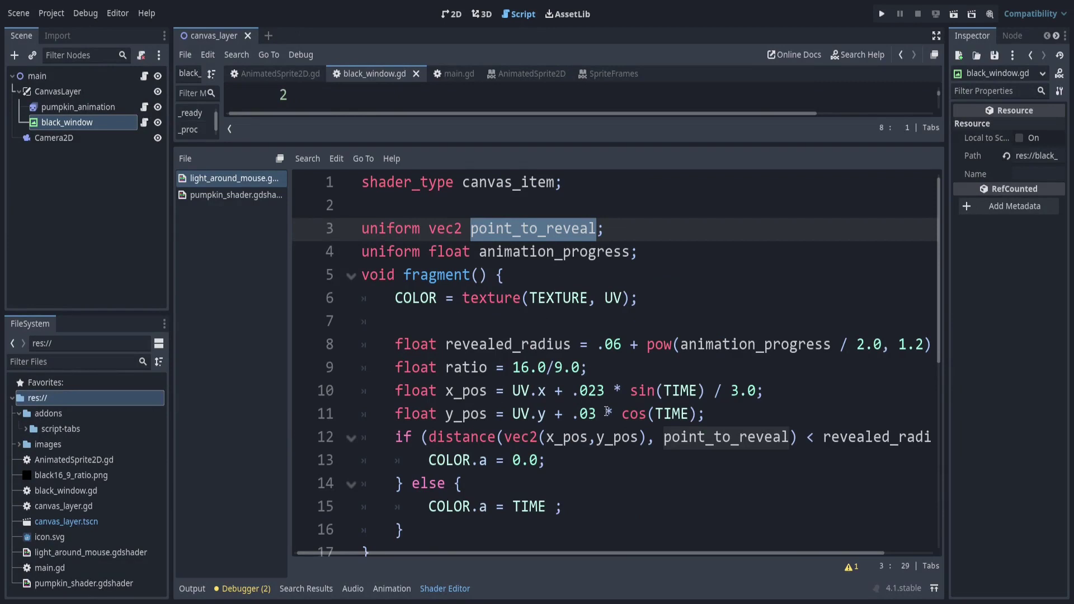
Show pumpkin_shader.gdshader's code after the flashlight shader, then display the pumpkin icon scene in 2D.
left_click(640, 438)
left_click(234, 194)
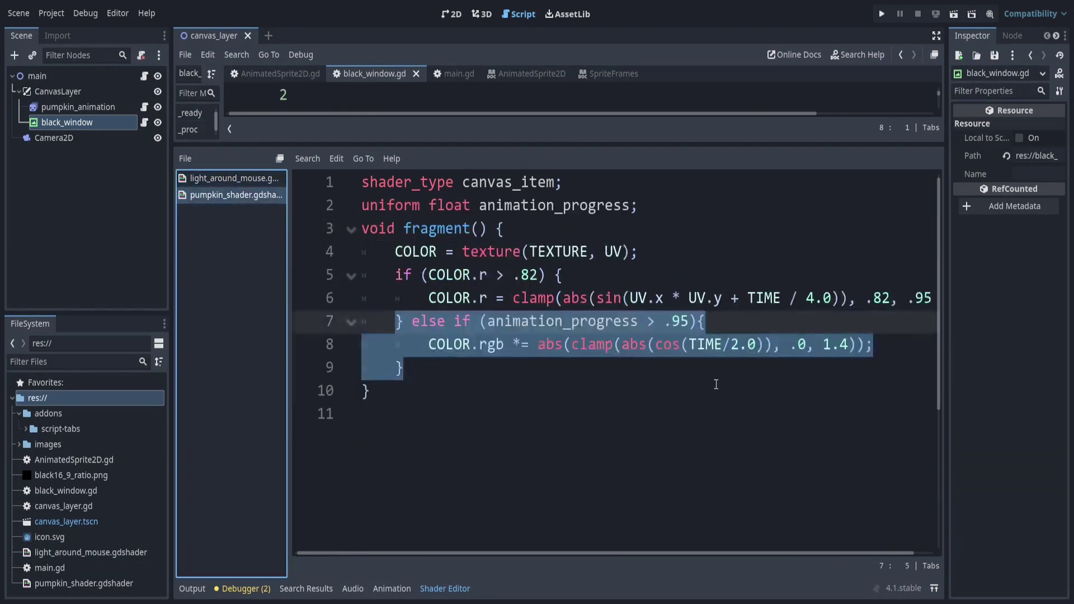
left_click(698, 419)
key("ctrl+F1")
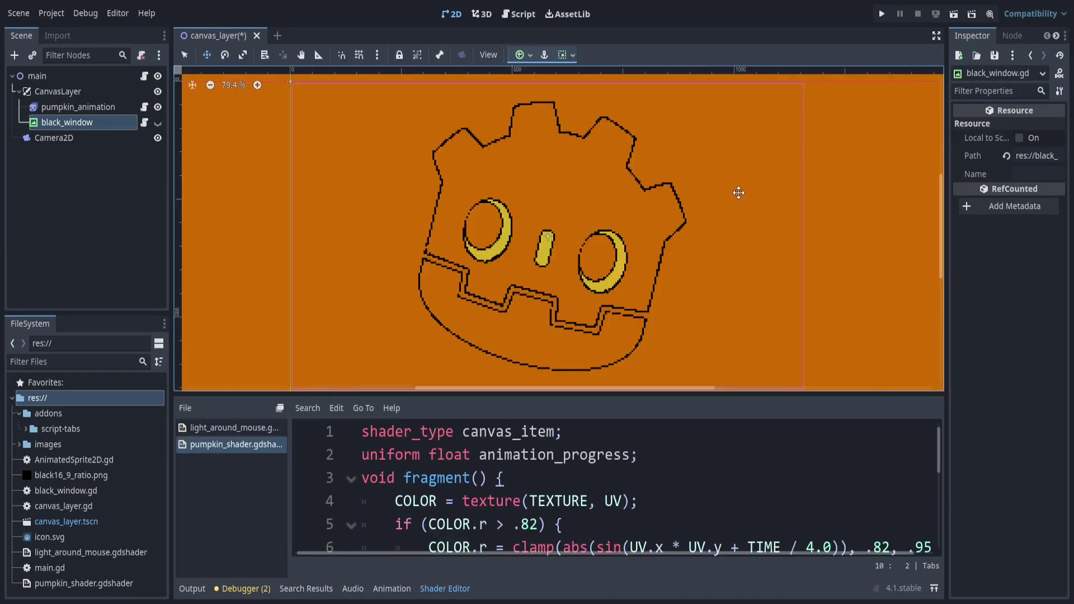